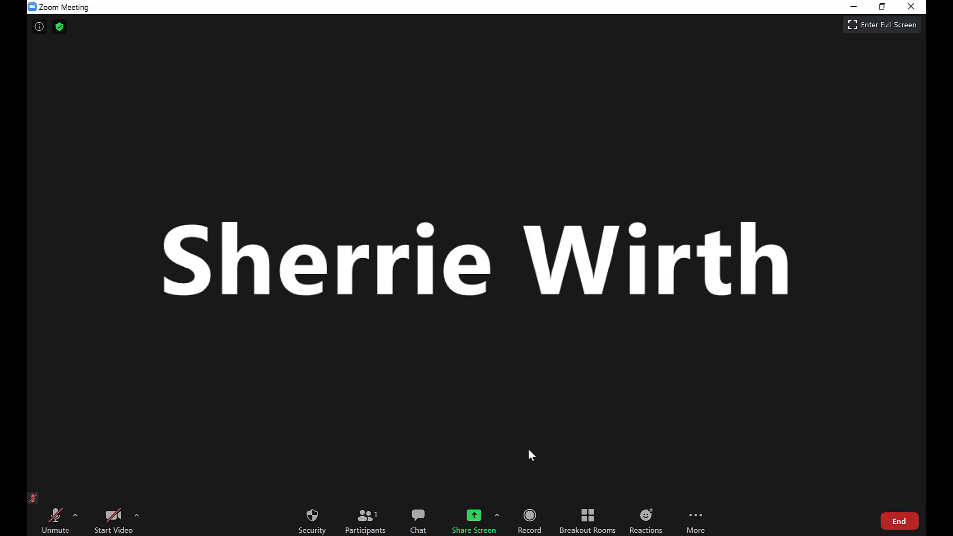
Step: Open the in-meeting chat and send the message "this is very small" to everyone
{"action": "key", "text": "alt+h"}
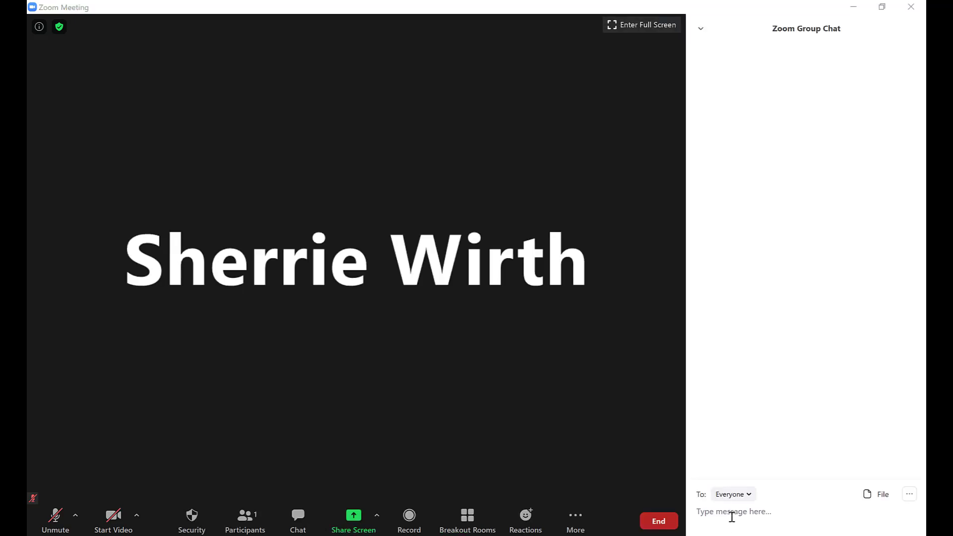
{"action": "left_click", "coordinate": [732, 518]}
{"action": "type", "text": "this is ver"}
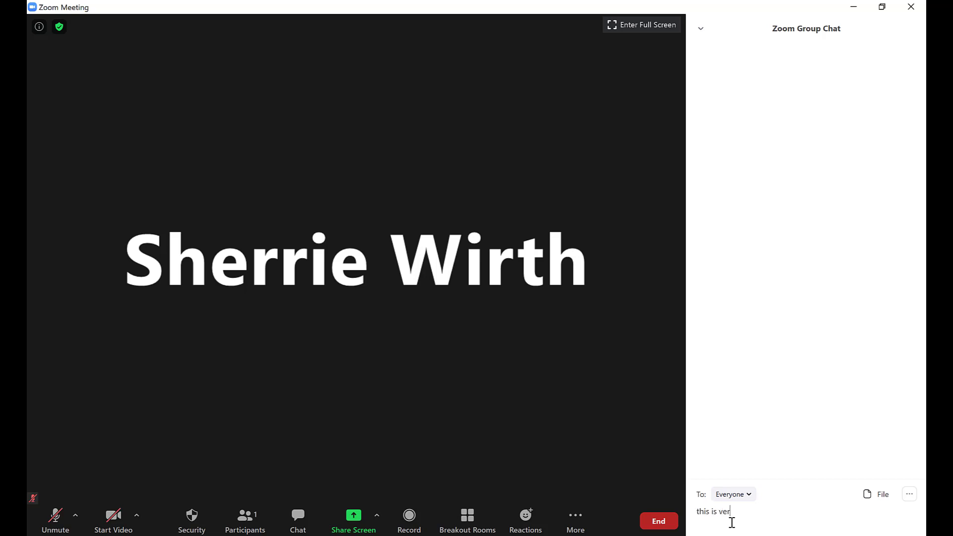
{"action": "type", "text": "y small"}
{"action": "key", "text": "Return"}
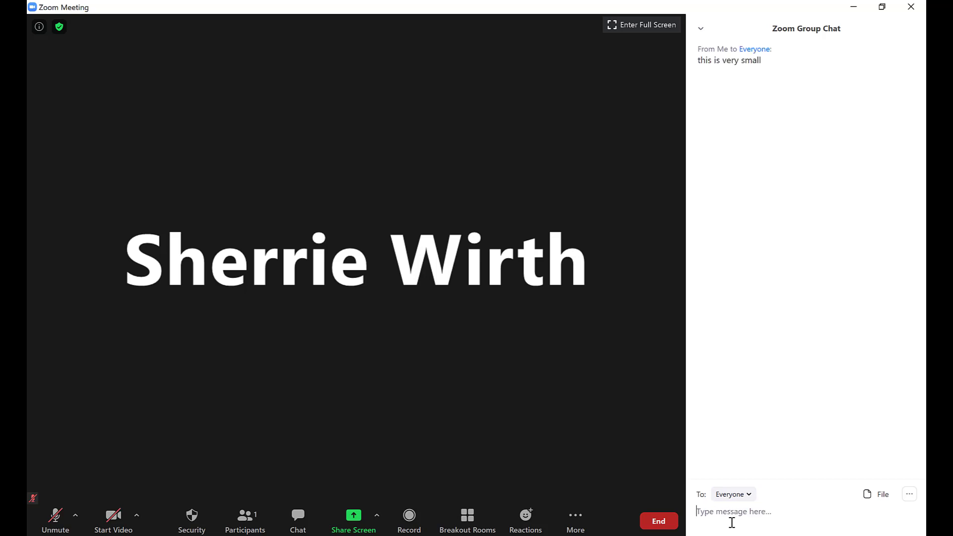
Step: Enlarge the meeting chat's display size to 180%
{"action": "key", "text": "ctrl+plus"}
{"action": "key", "text": "ctrl+plus"}
{"action": "key", "text": "ctrl+plus"}
{"action": "key", "text": "ctrl+plus"}
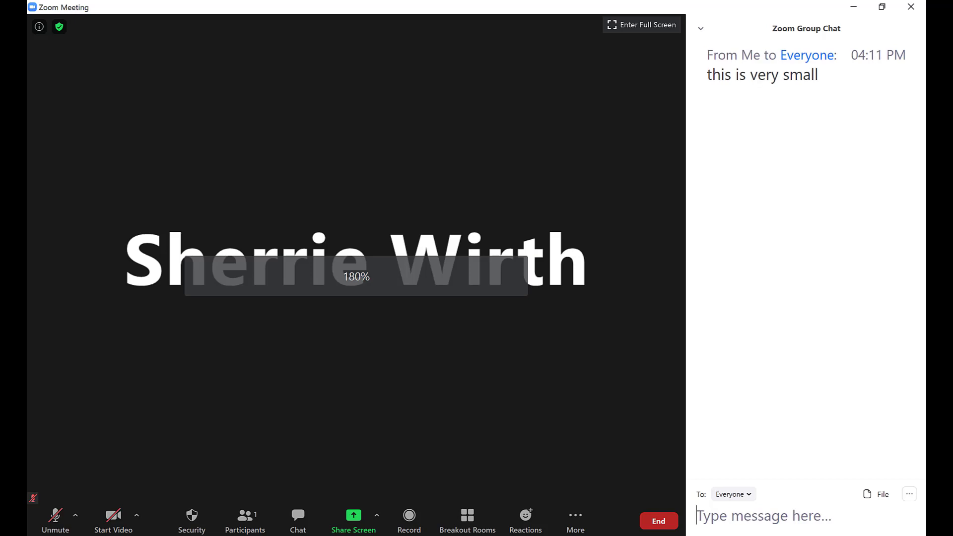
Step: Reduce the chat display size to 100% and hide the chat
{"action": "key", "text": "ctrl+minus"}
{"action": "key", "text": "ctrl+minus"}
{"action": "key", "text": "ctrl+minus"}
{"action": "key", "text": "ctrl+minus"}
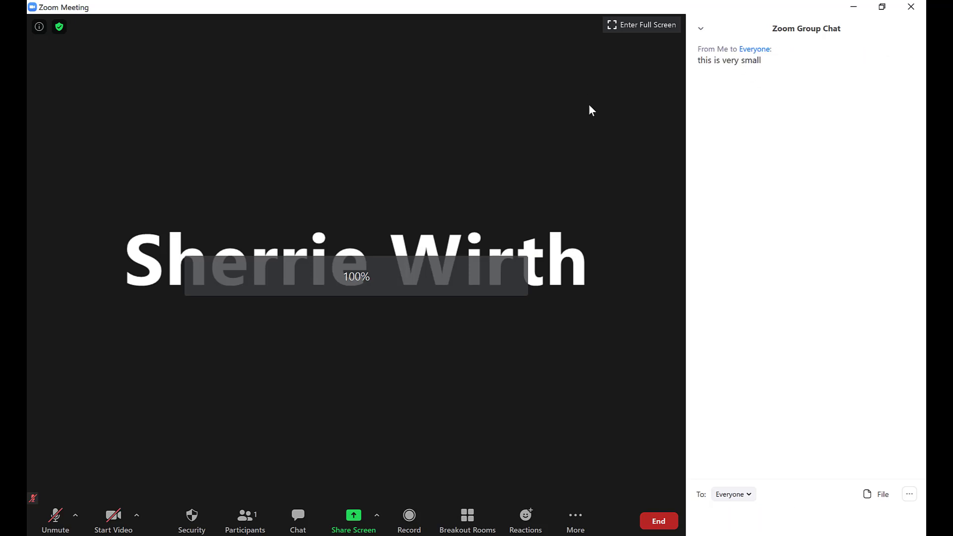
{"action": "key", "text": "alt+h"}
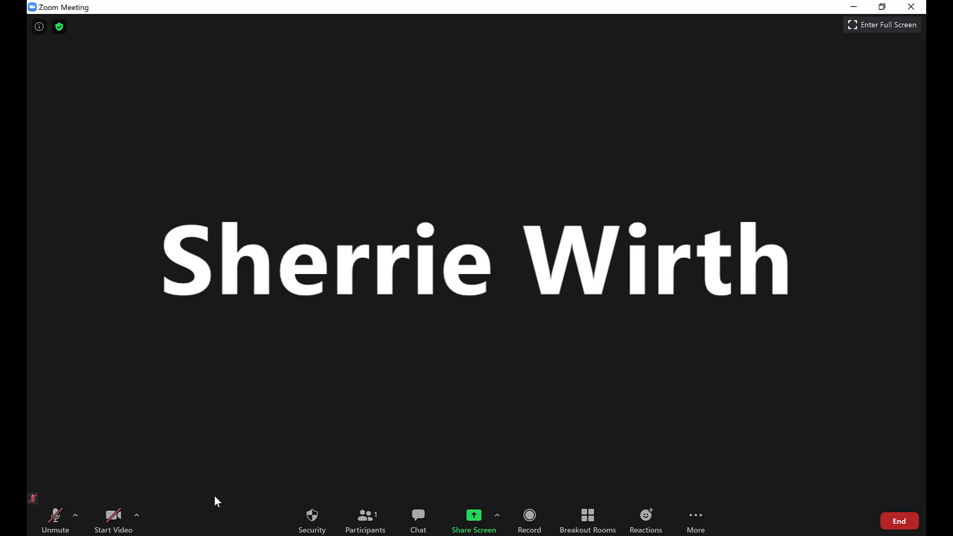
Step: Open the settings from within the meeting and view the audio options and the keyboard shortcut list
{"action": "left_click", "coordinate": [137, 519]}
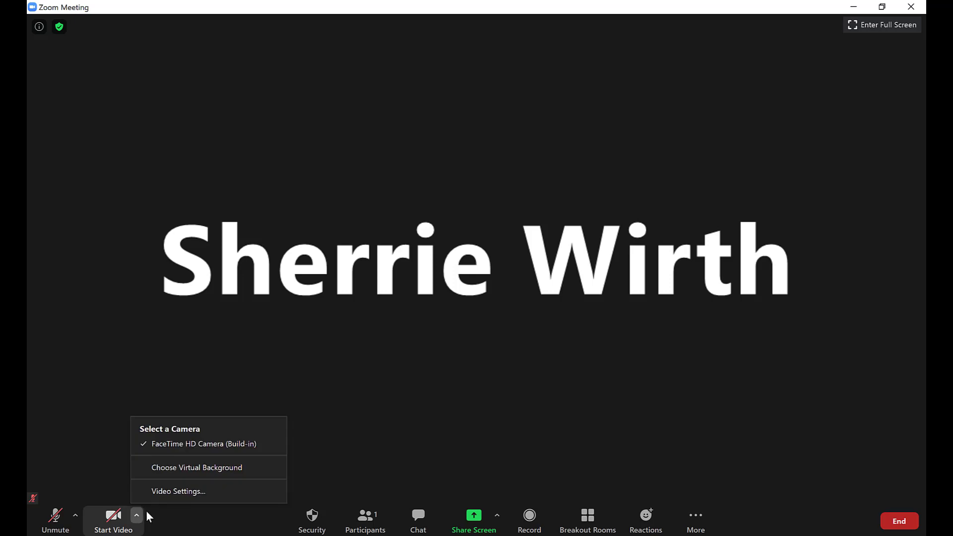
{"action": "left_click", "coordinate": [189, 492]}
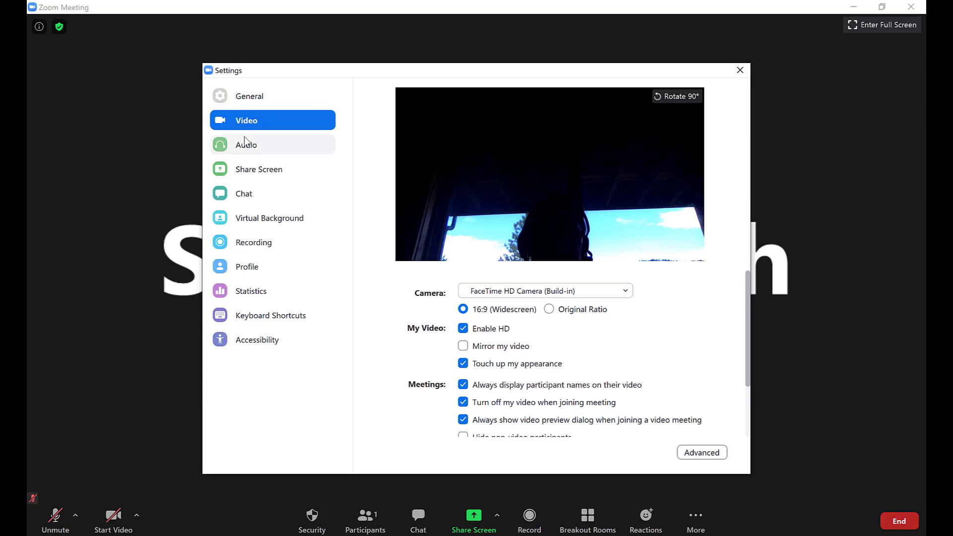
{"action": "left_click", "coordinate": [247, 149]}
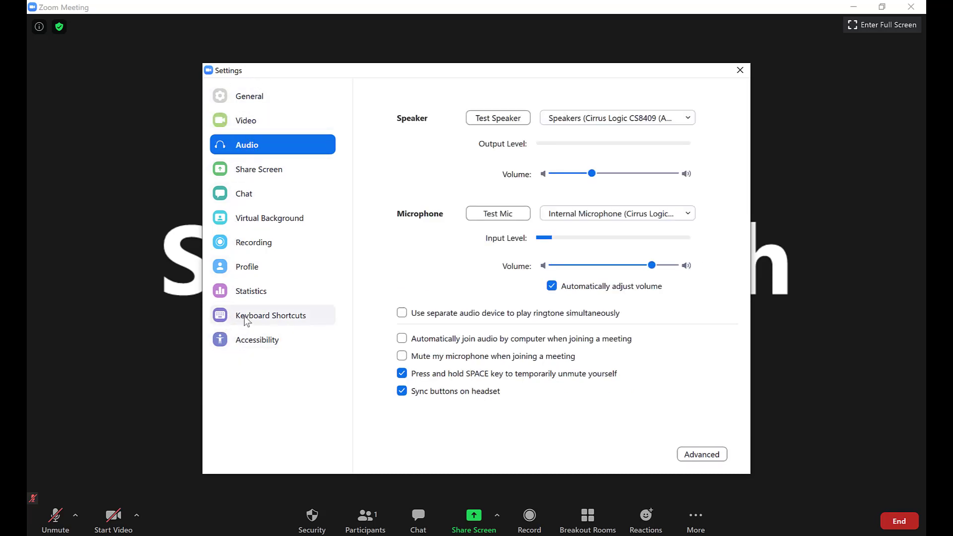
{"action": "left_click", "coordinate": [297, 321]}
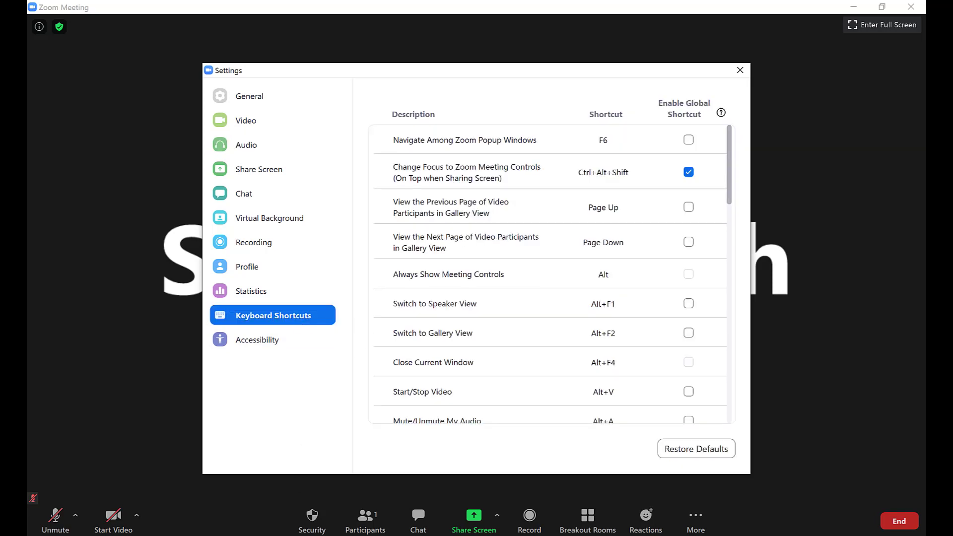
Step: Bring up the Zoom client's home window and view the keyboard shortcuts in its settings
{"action": "key", "text": "super"}
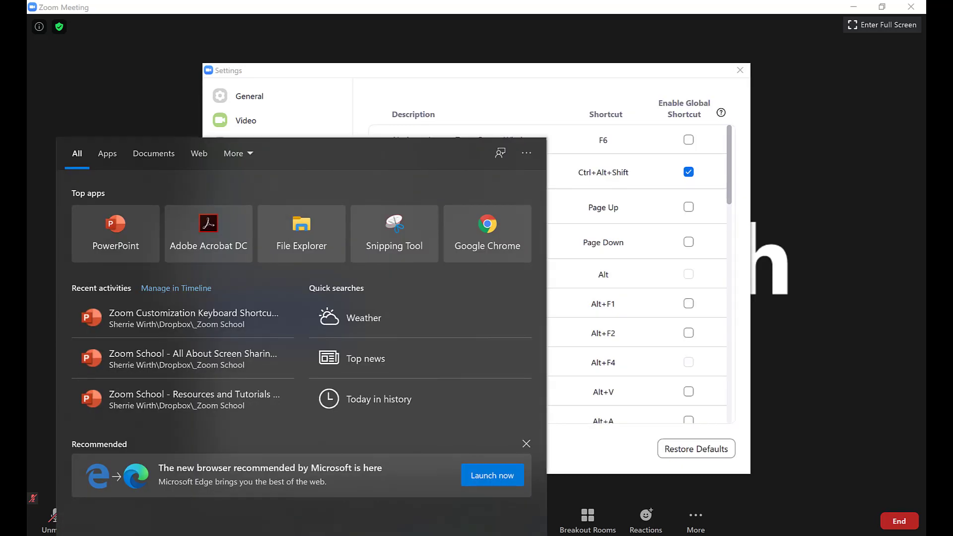
{"action": "type", "text": "zoom"}
{"action": "key", "text": "Return"}
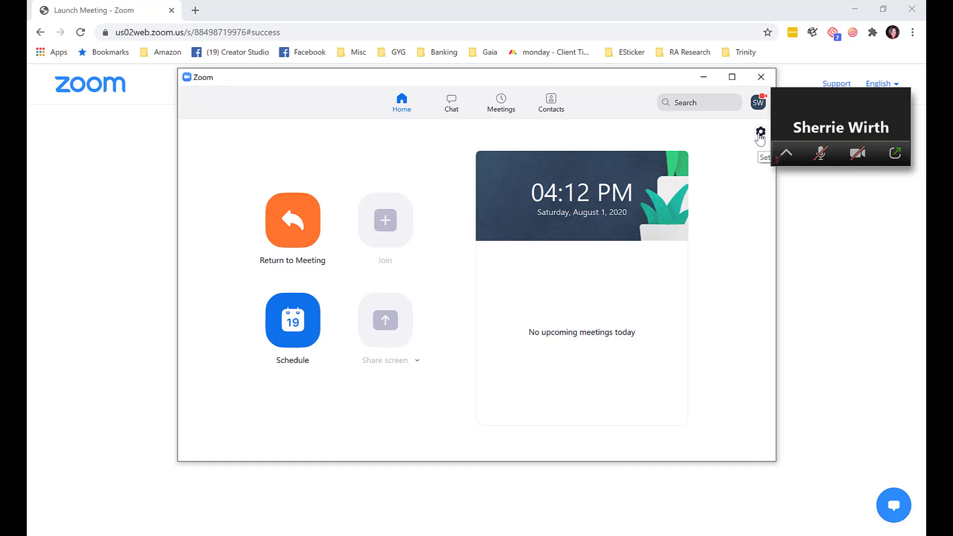
{"action": "left_click", "coordinate": [760, 133]}
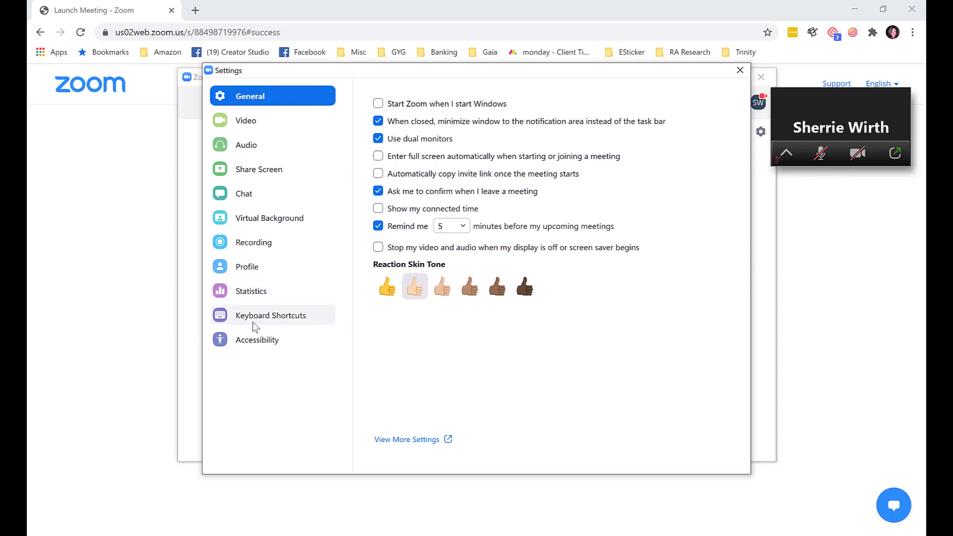
{"action": "left_click", "coordinate": [271, 320]}
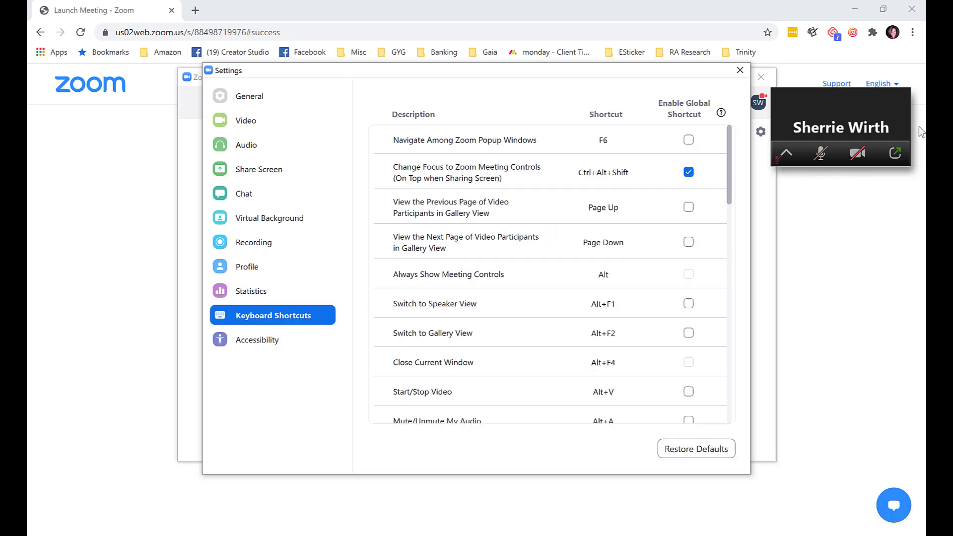
Step: Restore the minimized meeting to its full window and close the settings
{"action": "left_click", "coordinate": [843, 105]}
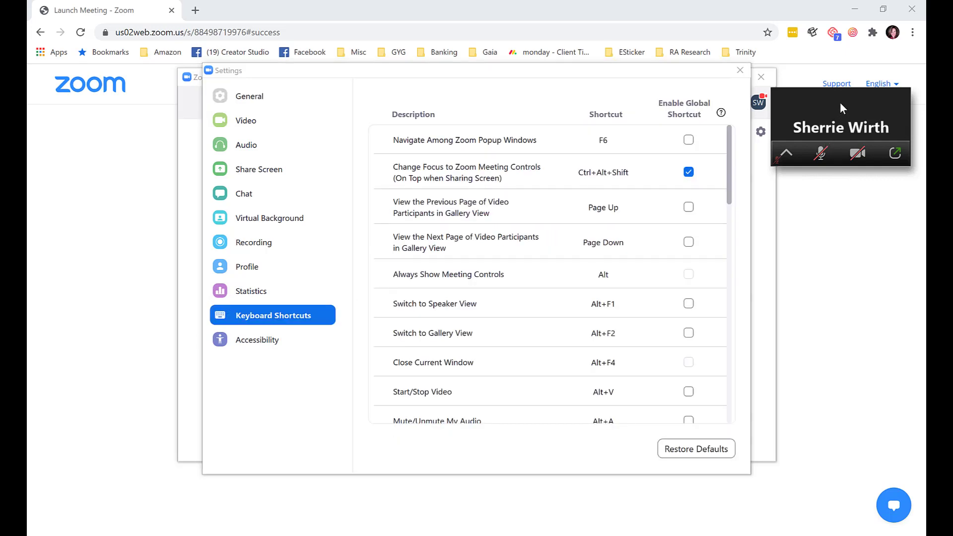
{"action": "left_click", "coordinate": [896, 154]}
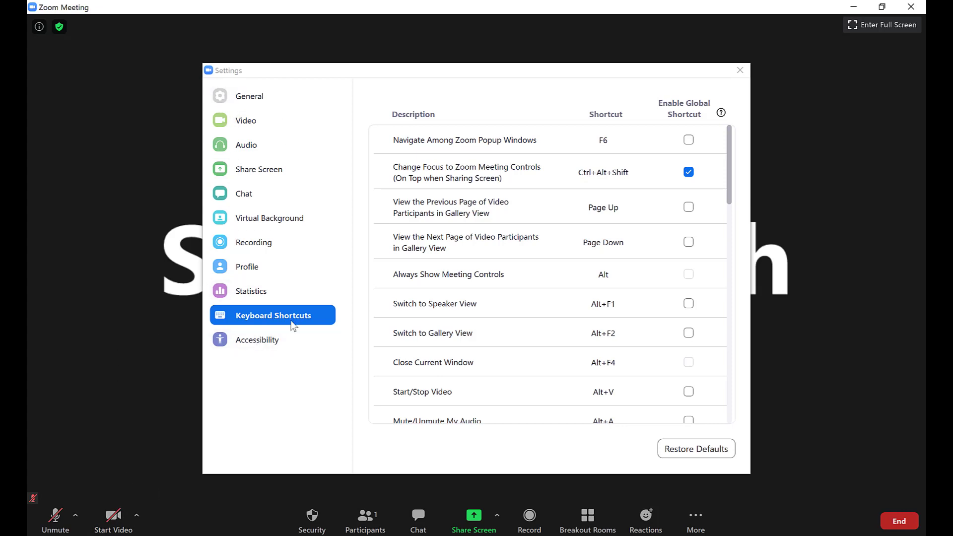
{"action": "left_click", "coordinate": [740, 70]}
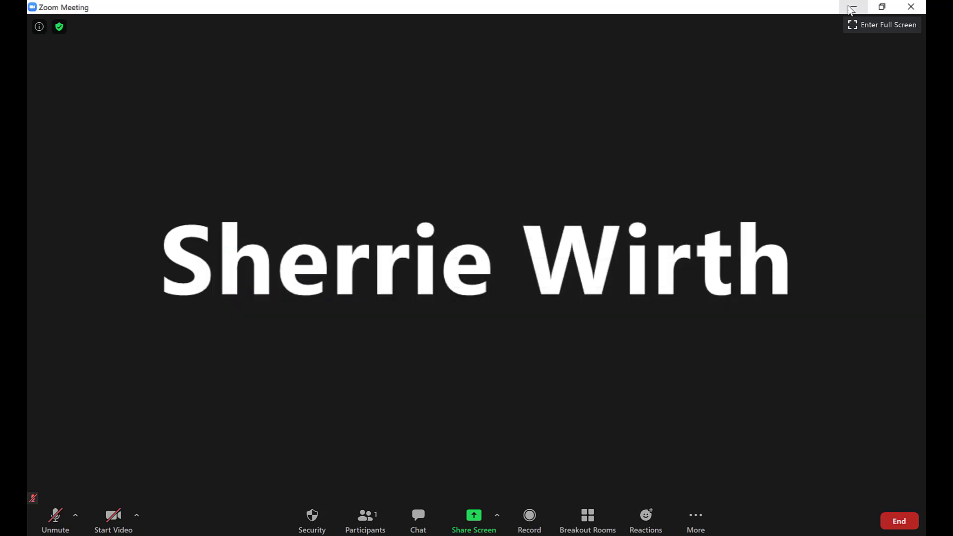
Step: End the meeting for all participants
{"action": "left_click", "coordinate": [911, 6]}
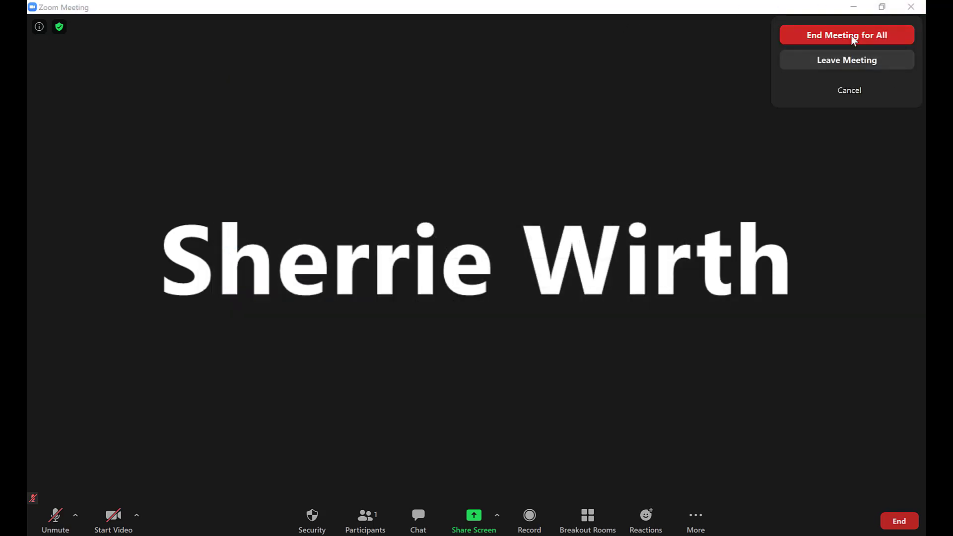
{"action": "left_click", "coordinate": [701, 8]}
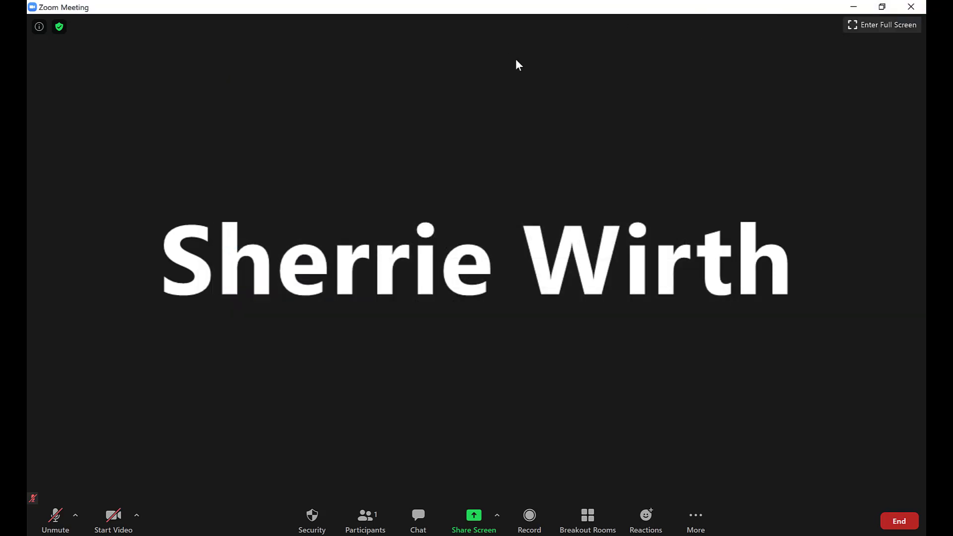
{"action": "key", "text": "alt+q"}
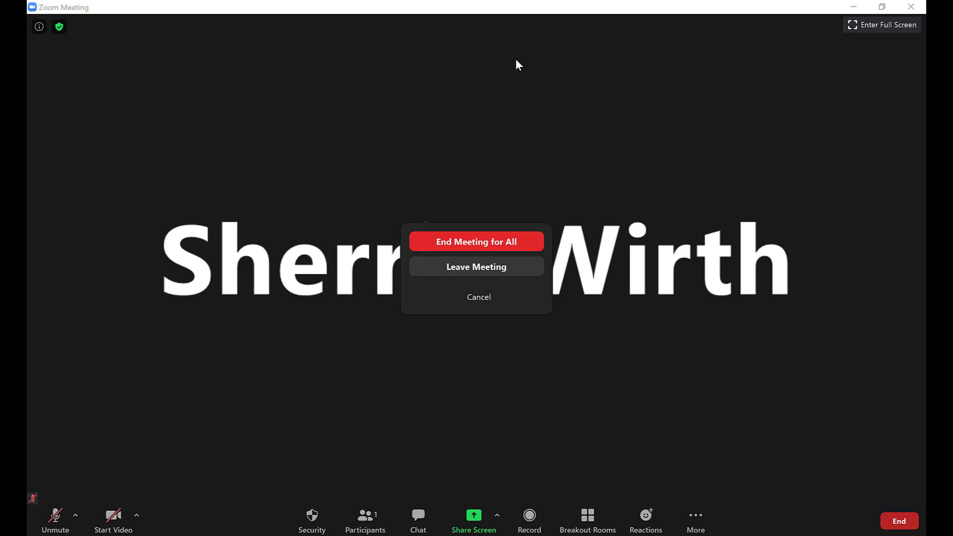
{"action": "left_click", "coordinate": [492, 244]}
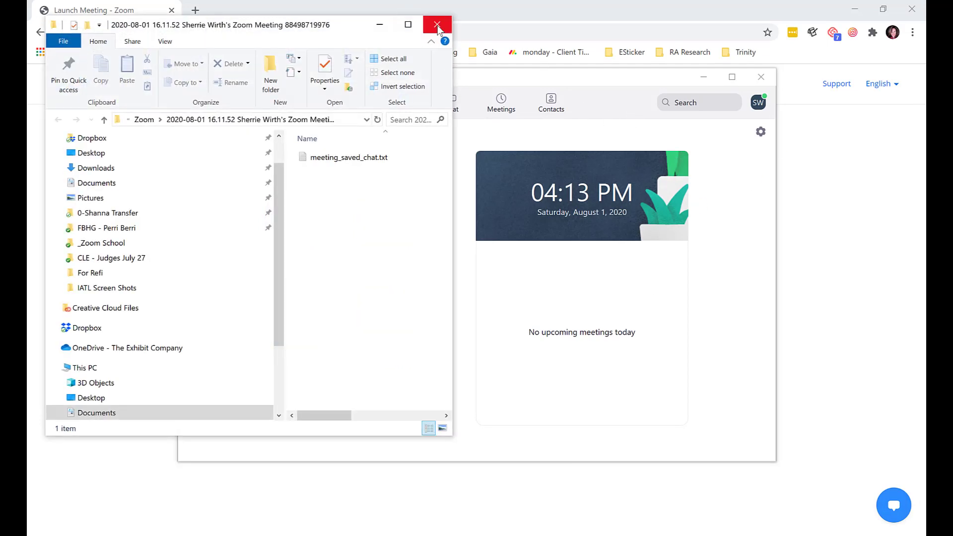
Step: Close the saved chat folder and open the keyboard shortcut settings from the client's home window
{"action": "left_click", "coordinate": [438, 26]}
{"action": "left_click", "coordinate": [761, 132]}
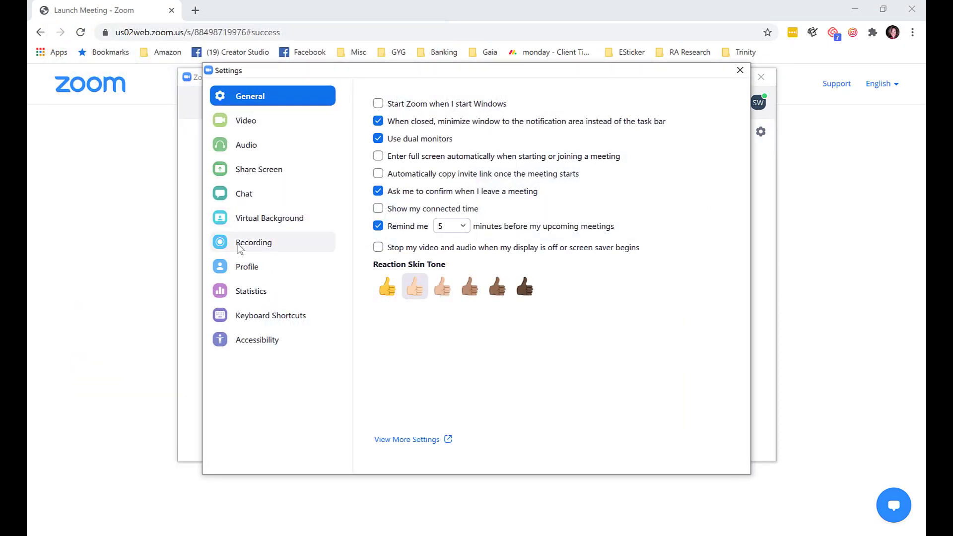
{"action": "left_click", "coordinate": [242, 318]}
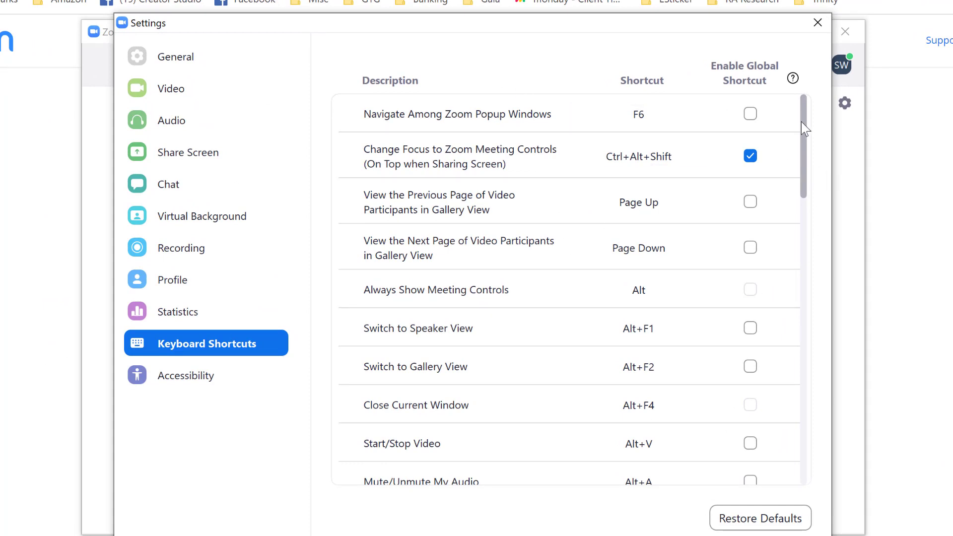
Step: Read the explanation of what enabling a global shortcut means
{"action": "scroll", "coordinate": [803, 120], "scroll_direction": "down", "scroll_amount": 1}
{"action": "scroll", "coordinate": [640, 101], "scroll_direction": "up", "scroll_amount": 1}
{"action": "mouse_move", "coordinate": [794, 79]}
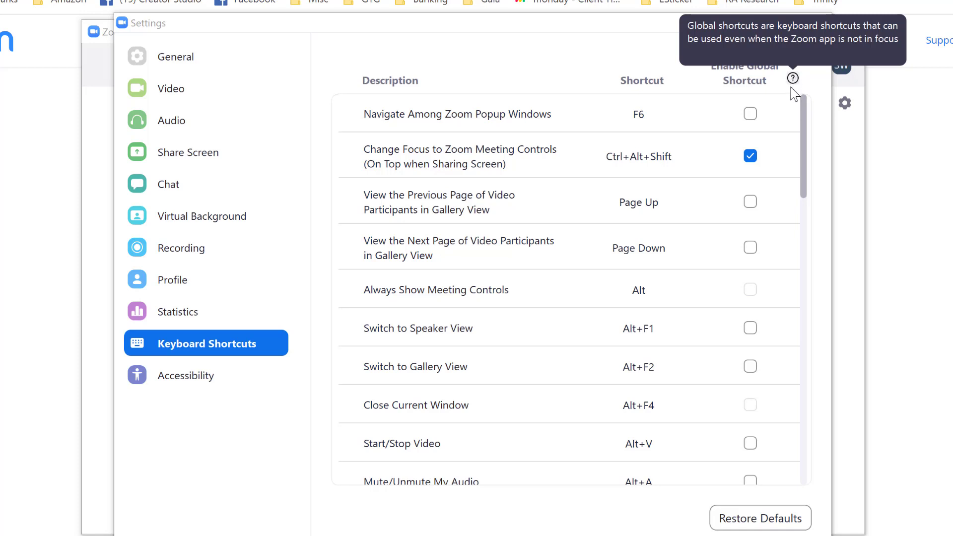
{"action": "left_click", "coordinate": [551, 40]}
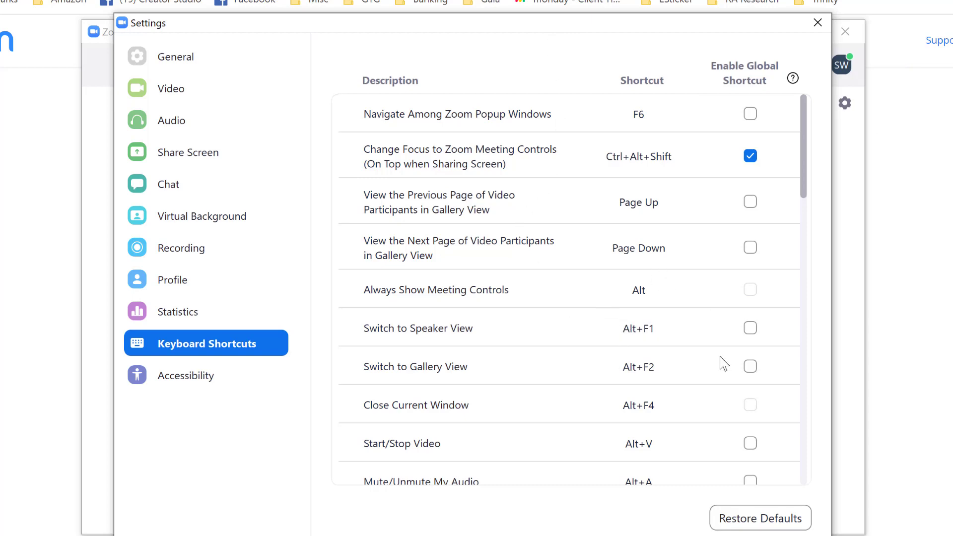
Step: Set the shortcut for Show/Hide Floating Meeting Controls to F1
{"action": "scroll", "coordinate": [654, 214], "scroll_direction": "down", "scroll_amount": 5}
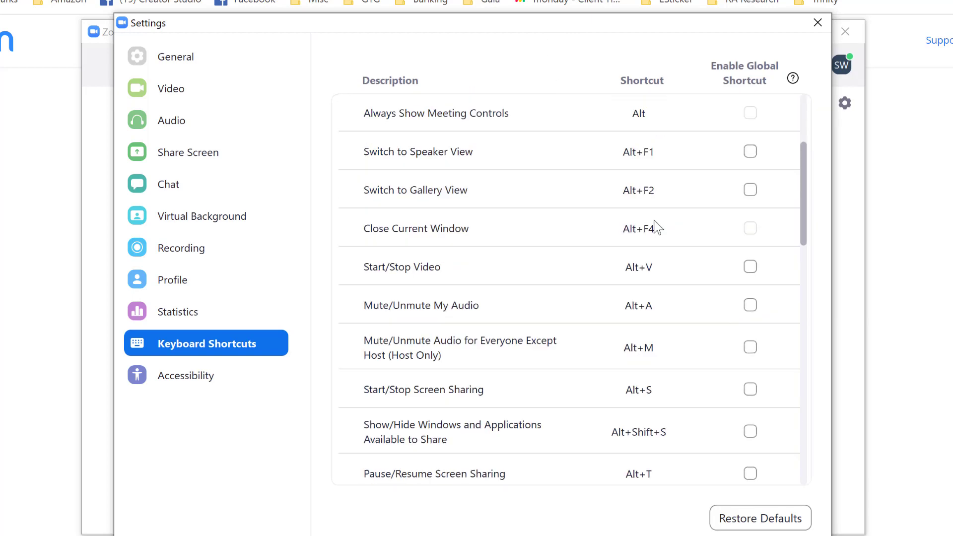
{"action": "scroll", "coordinate": [654, 223], "scroll_direction": "down", "scroll_amount": 9}
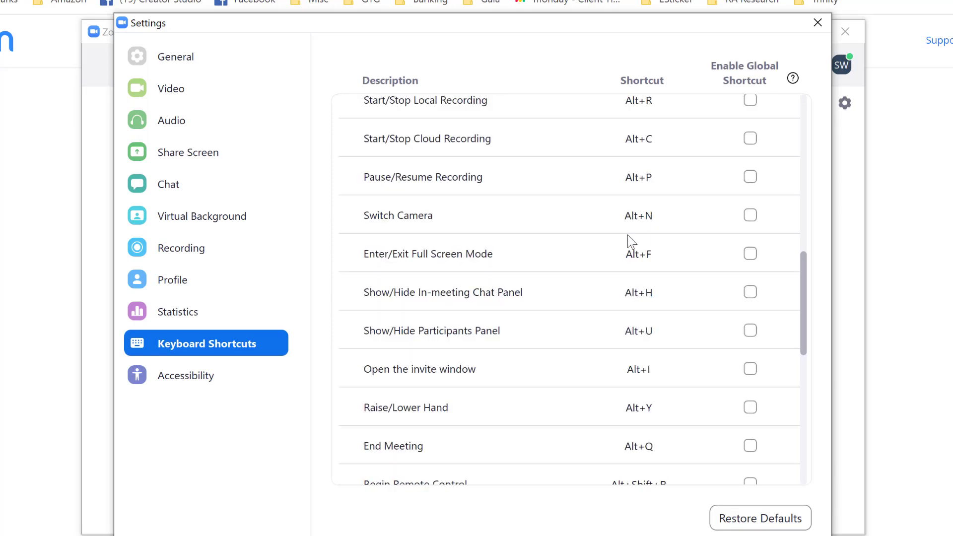
{"action": "scroll", "coordinate": [630, 241], "scroll_direction": "down", "scroll_amount": 3}
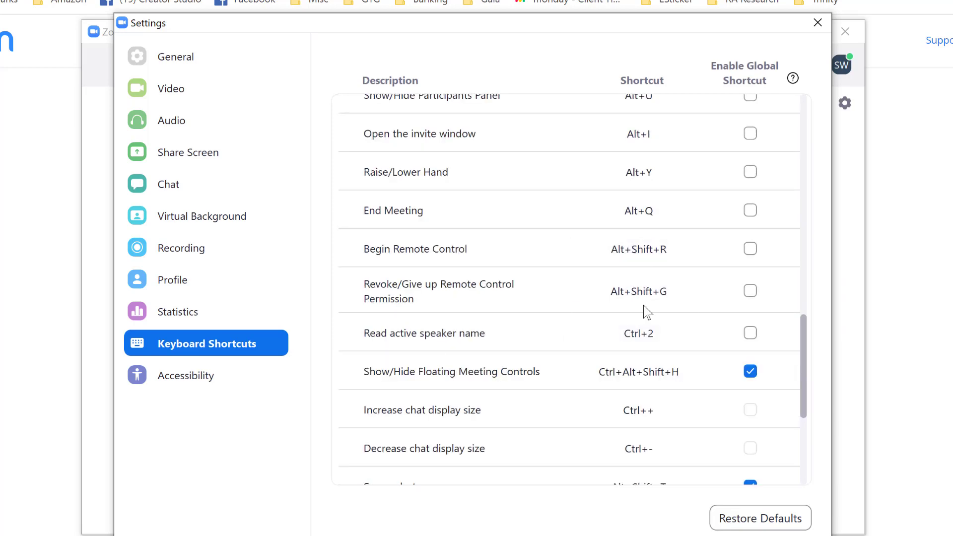
{"action": "scroll", "coordinate": [629, 328], "scroll_direction": "down", "scroll_amount": 1}
{"action": "scroll", "coordinate": [629, 330], "scroll_direction": "down", "scroll_amount": 2}
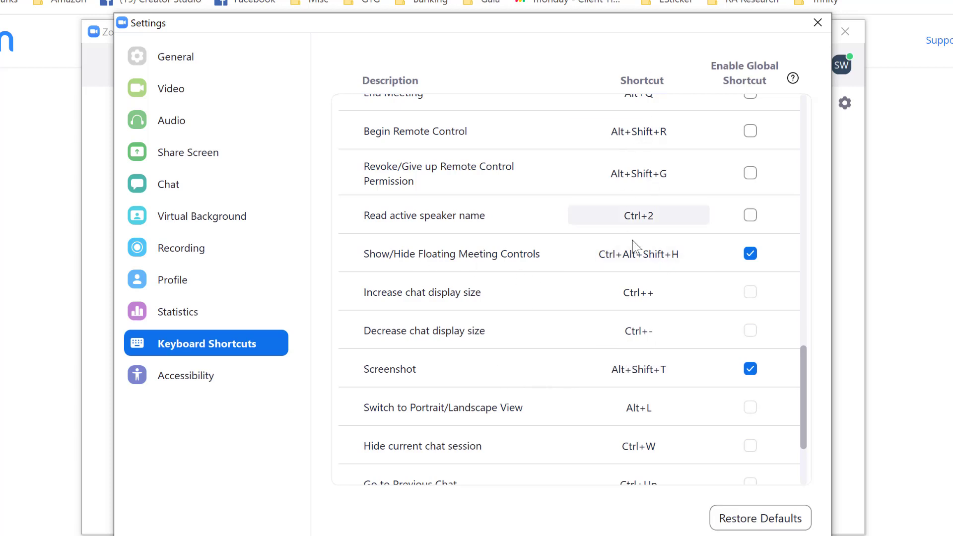
{"action": "left_click", "coordinate": [654, 267]}
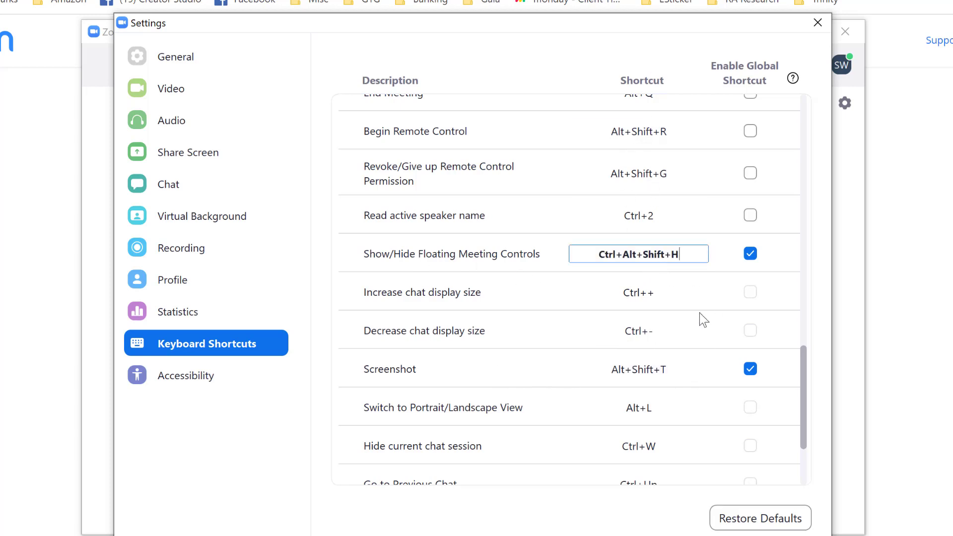
{"action": "key", "text": "BackSpace"}
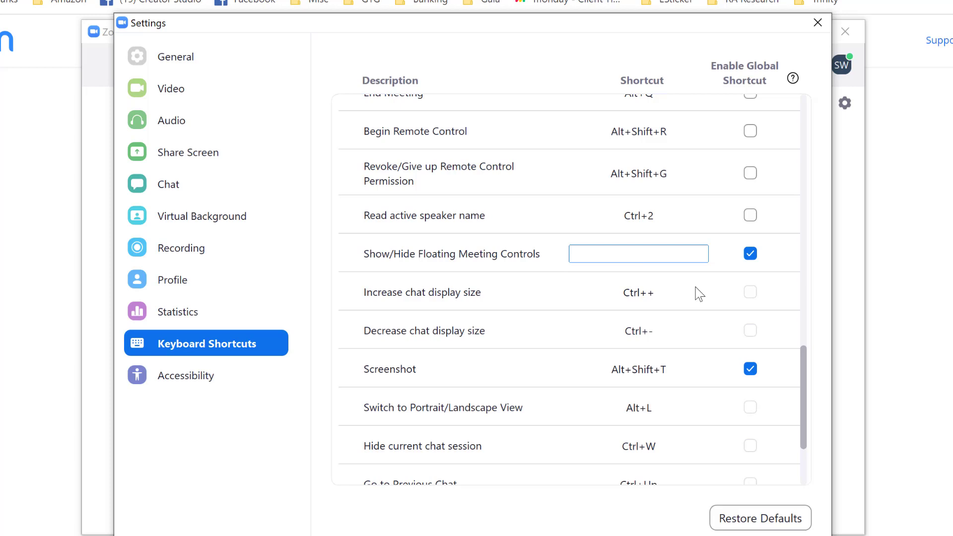
{"action": "key", "text": "F1"}
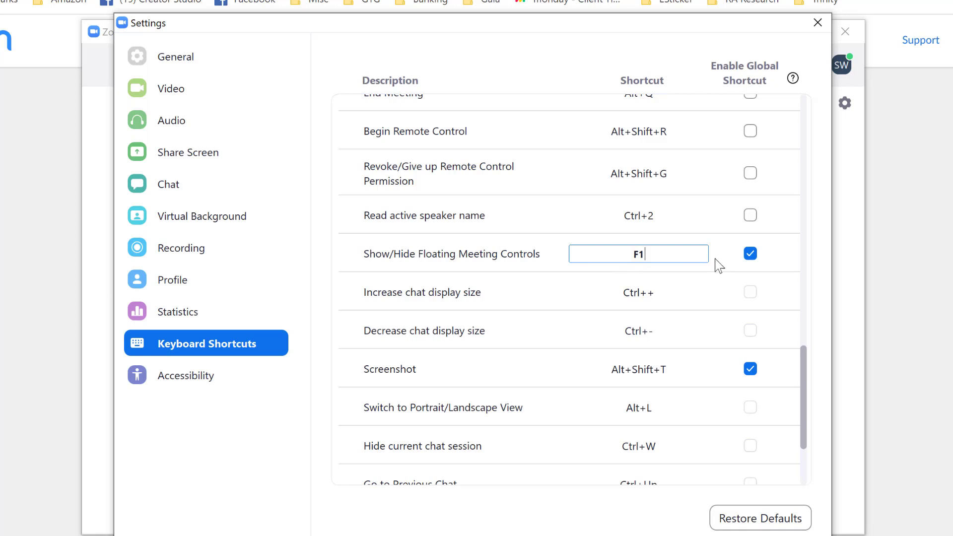
{"action": "left_click", "coordinate": [720, 306]}
Step: Set the shortcut for Mute/Unmute My Audio to A
{"action": "scroll", "coordinate": [684, 267], "scroll_direction": "up", "scroll_amount": 5}
{"action": "scroll", "coordinate": [686, 278], "scroll_direction": "up", "scroll_amount": 3}
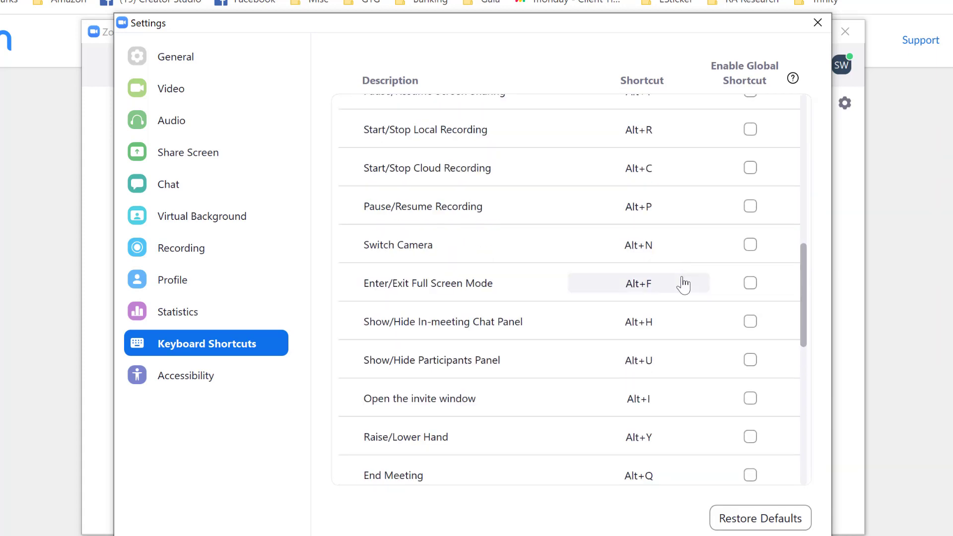
{"action": "scroll", "coordinate": [683, 284], "scroll_direction": "up", "scroll_amount": 5}
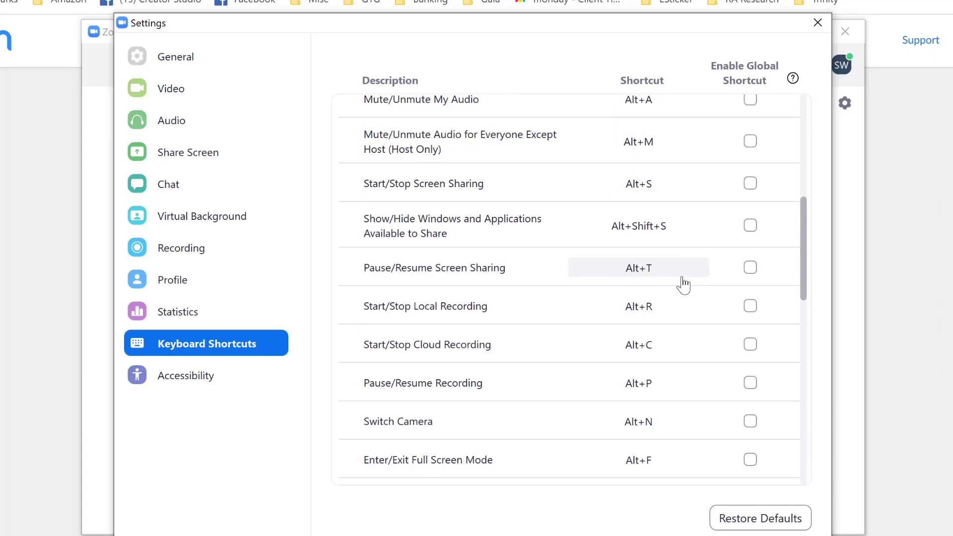
{"action": "left_click", "coordinate": [651, 133]}
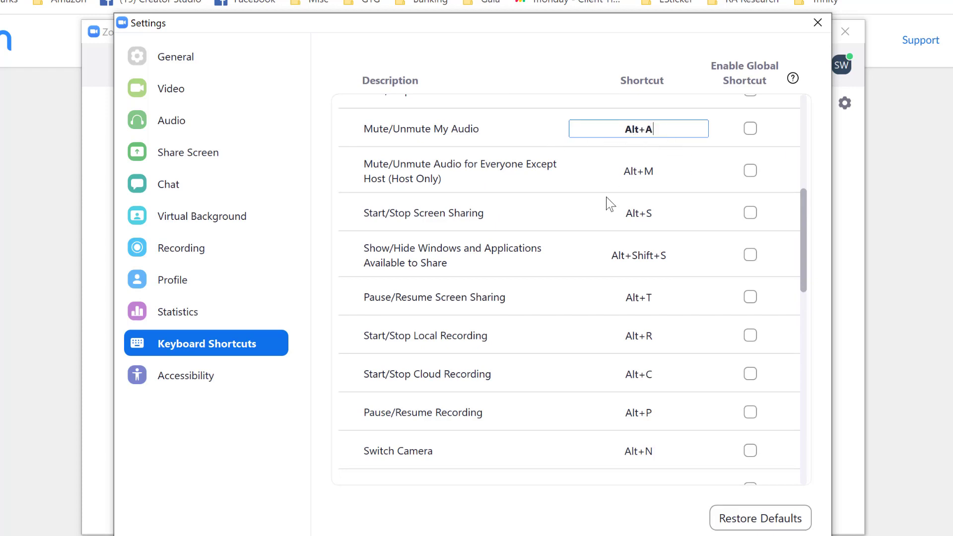
{"action": "key", "text": "BackSpace"}
{"action": "key", "text": "a"}
{"action": "left_click", "coordinate": [725, 132]}
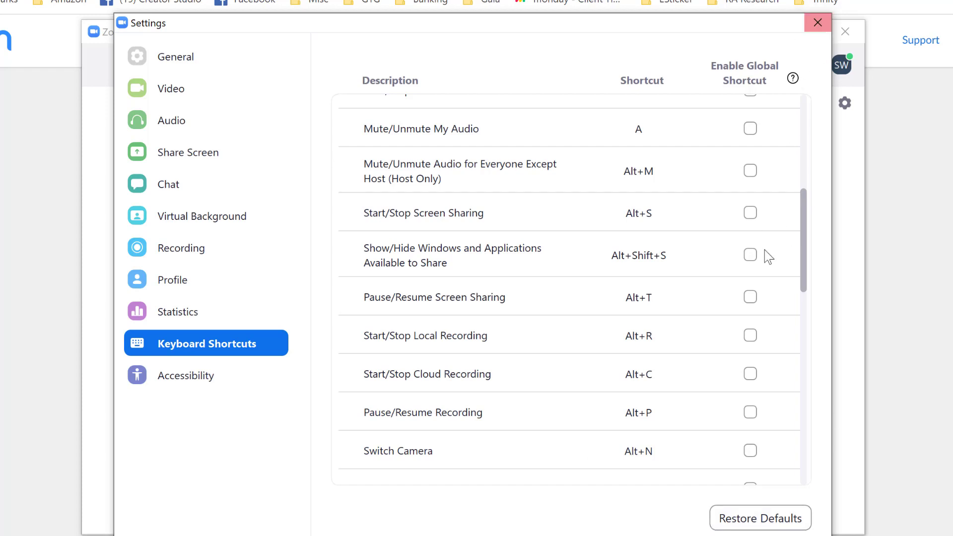
Step: Review the keyboard shortcuts near the end of the list
{"action": "scroll", "coordinate": [722, 341], "scroll_direction": "down", "scroll_amount": 9}
{"action": "scroll", "coordinate": [720, 347], "scroll_direction": "down", "scroll_amount": 5}
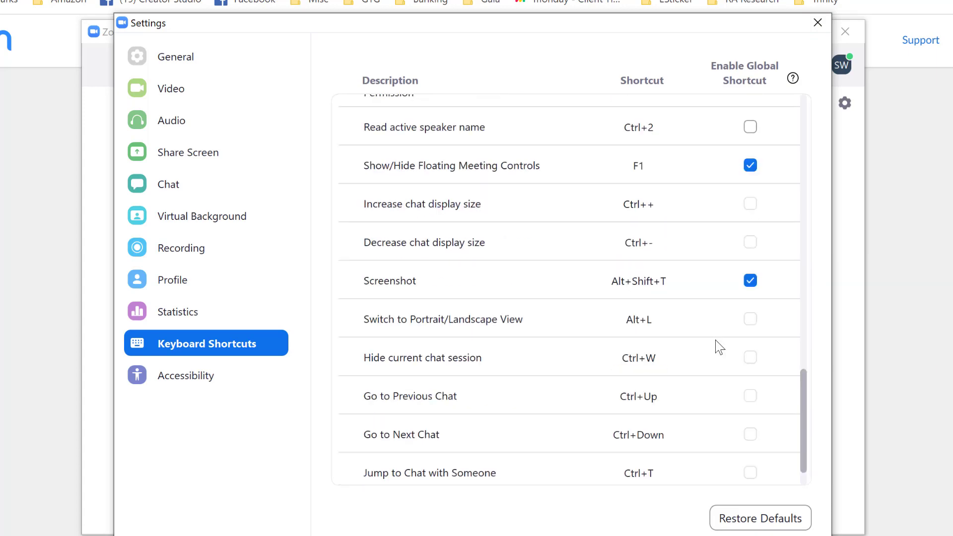